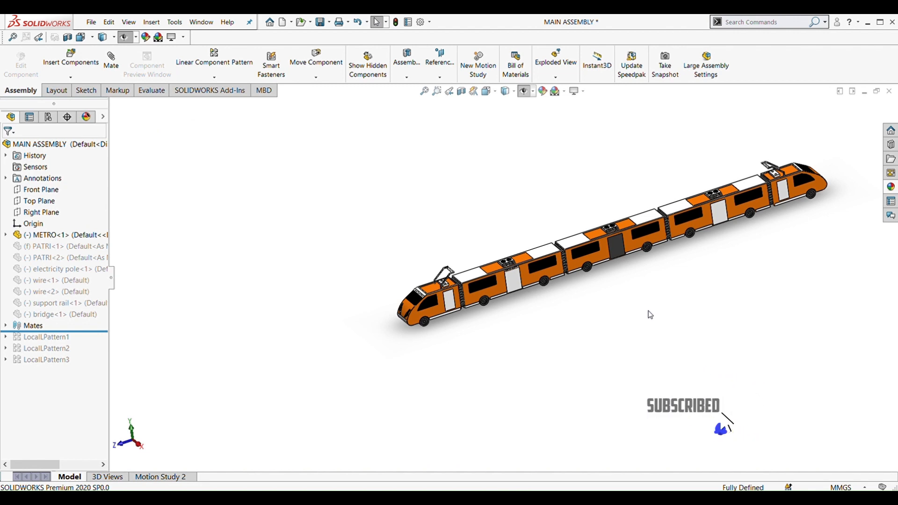
# Examine the METRO train's coaches, roof units, pantograph and nose up close, finishing in an isometric view.
pyautogui.scroll(1, 648, 310)
pyautogui.scroll(-1, 618, 264)
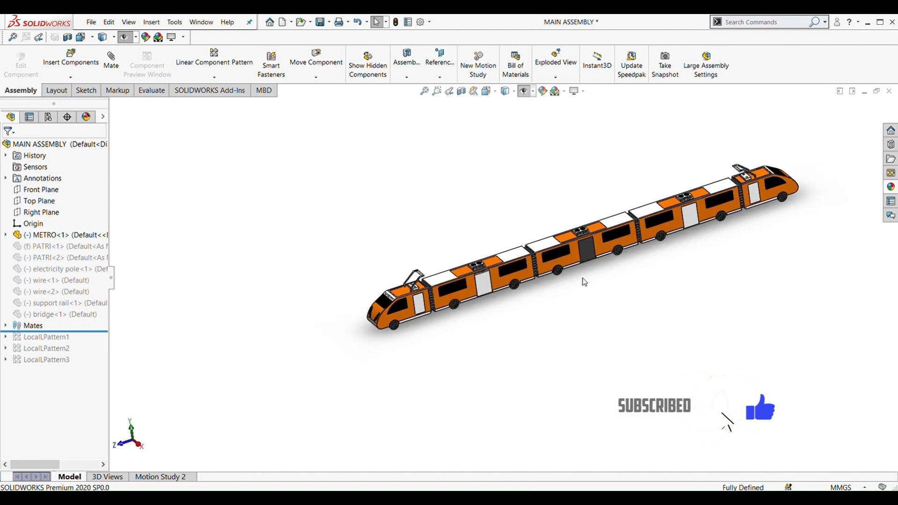
pyautogui.moveTo(618, 264); pyautogui.dragTo(734, 395, button='middle')
pyautogui.scroll(-5, 580, 215)
pyautogui.scroll(-3, 579, 216)
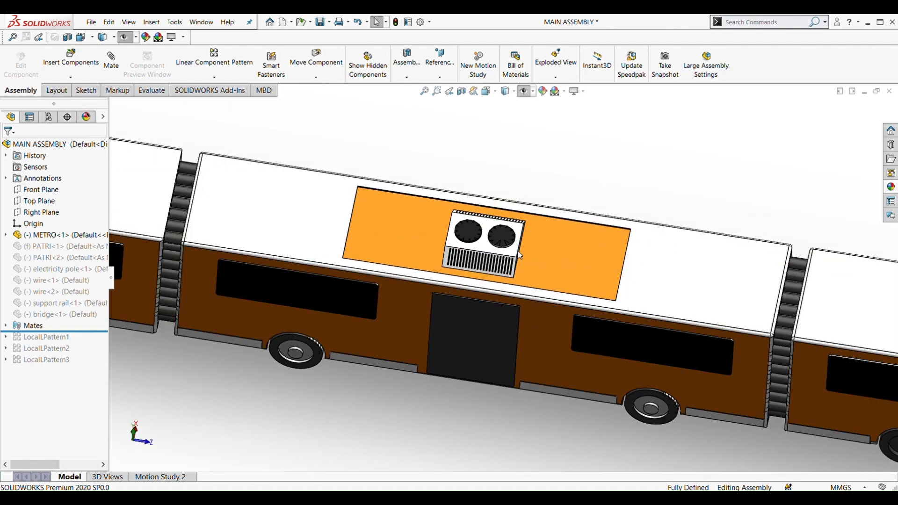
pyautogui.scroll(4, 516, 251)
pyautogui.scroll(5, 522, 264)
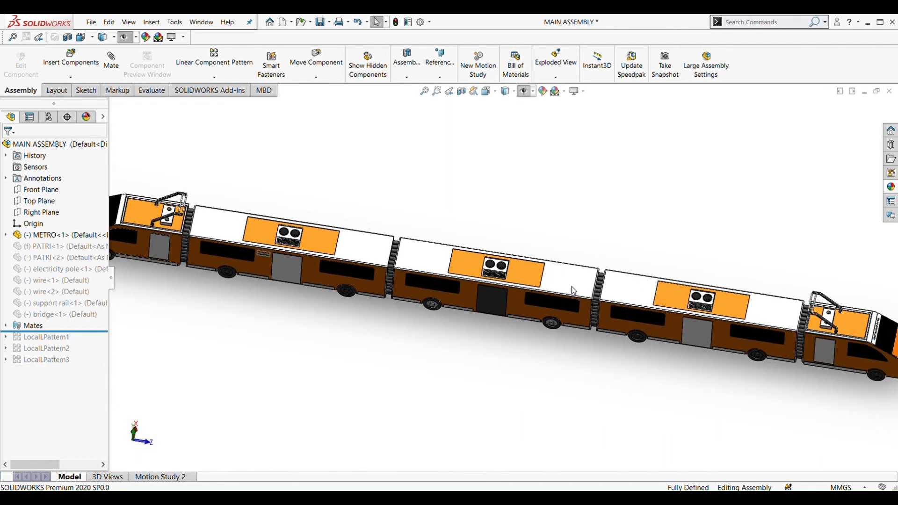
pyautogui.scroll(-6, 672, 296)
pyautogui.scroll(-8, 672, 296)
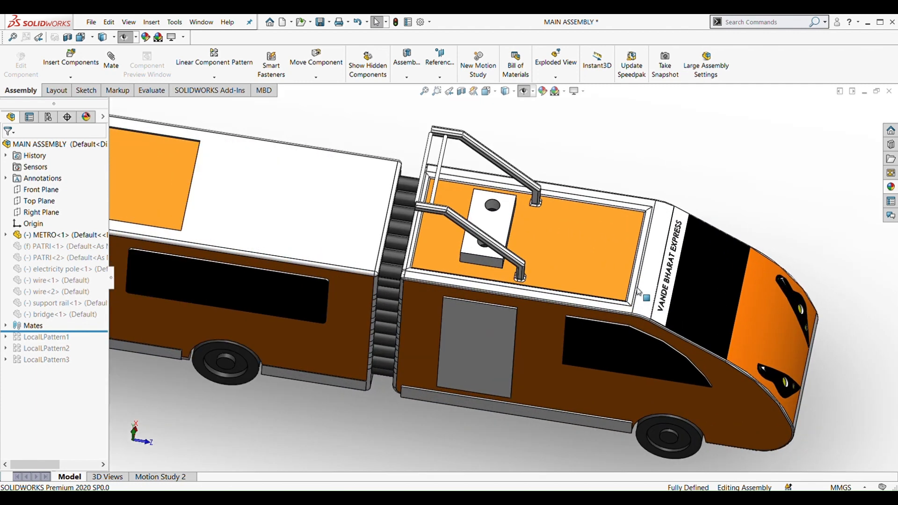
pyautogui.scroll(10, 631, 295)
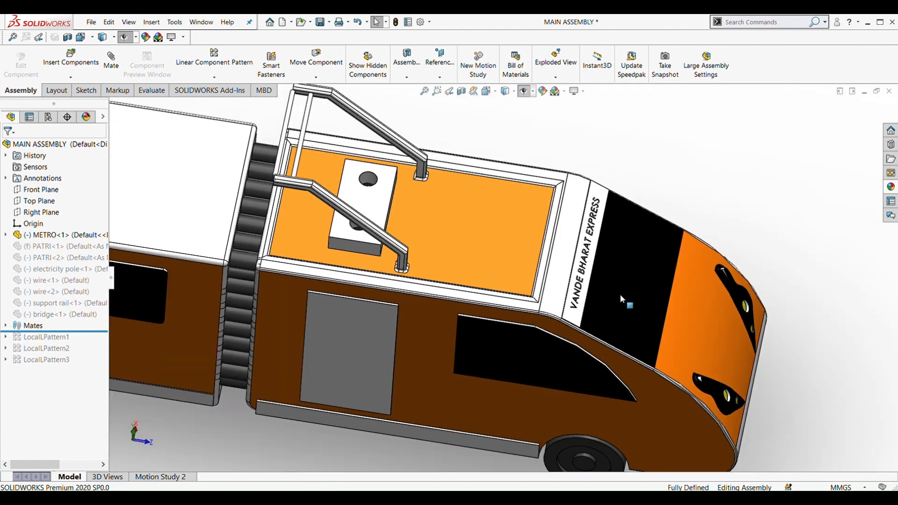
pyautogui.moveTo(487, 337); pyautogui.dragTo(350, 453, button='middle')
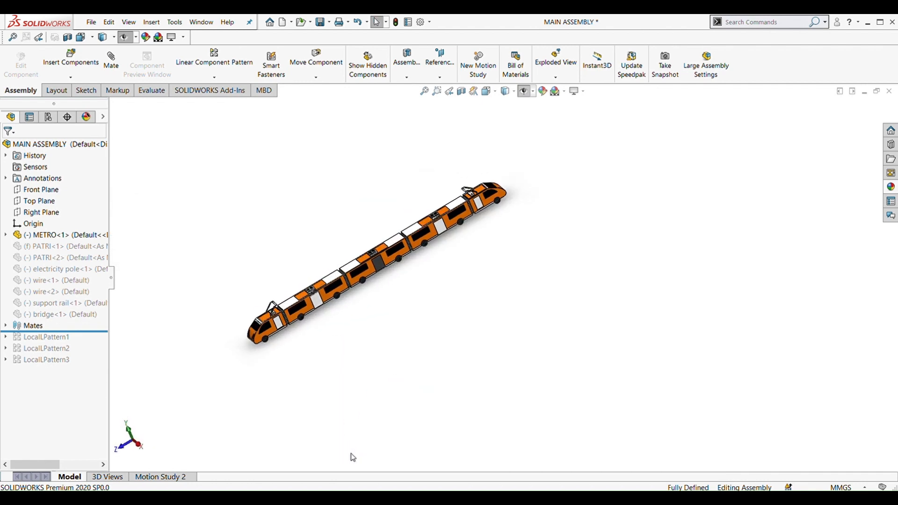
pyautogui.hotkey('ctrl', 'space')
pyautogui.click(338, 330)
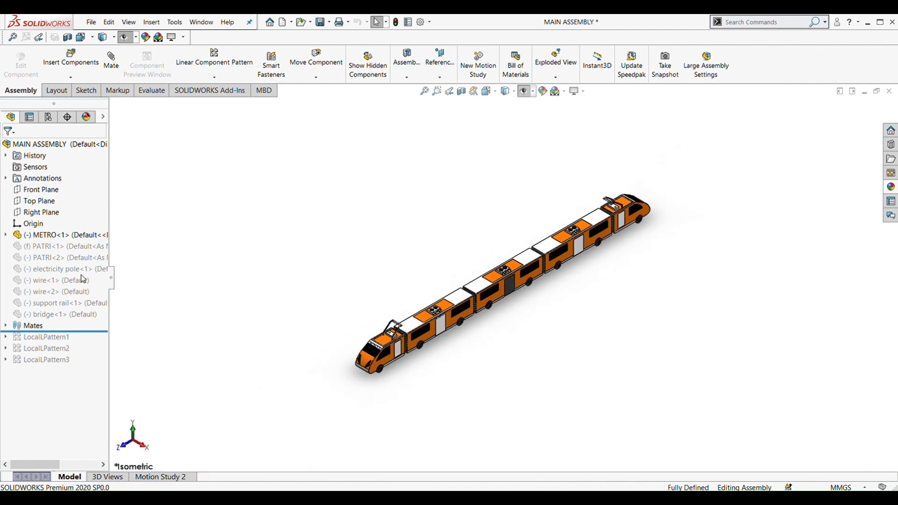
# Unsuppress the two track rails, PATRI<1> and PATRI<2>, beneath the train.
pyautogui.click(53, 251)
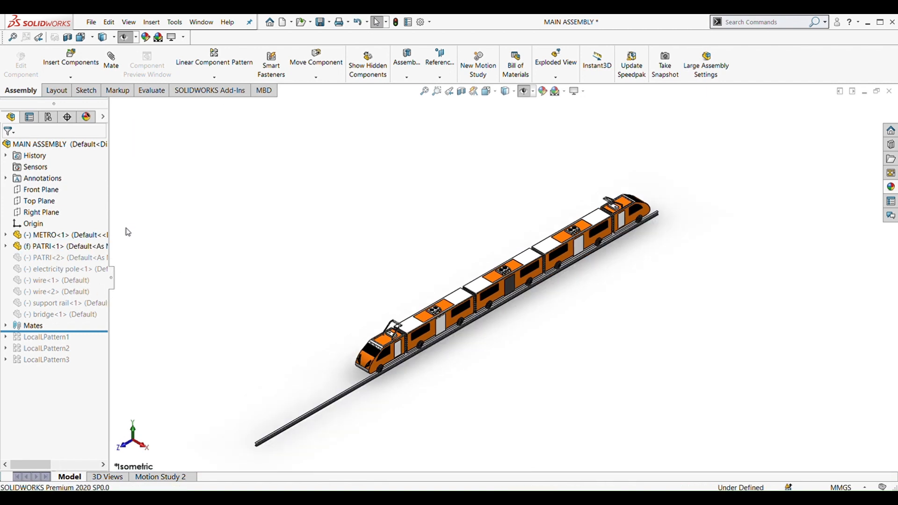
pyautogui.scroll(-10, 286, 433)
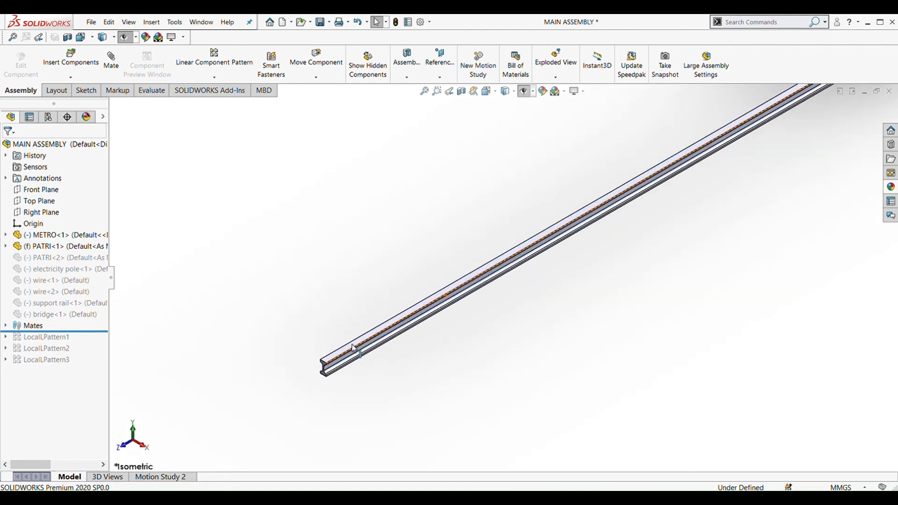
pyautogui.scroll(8, 421, 353)
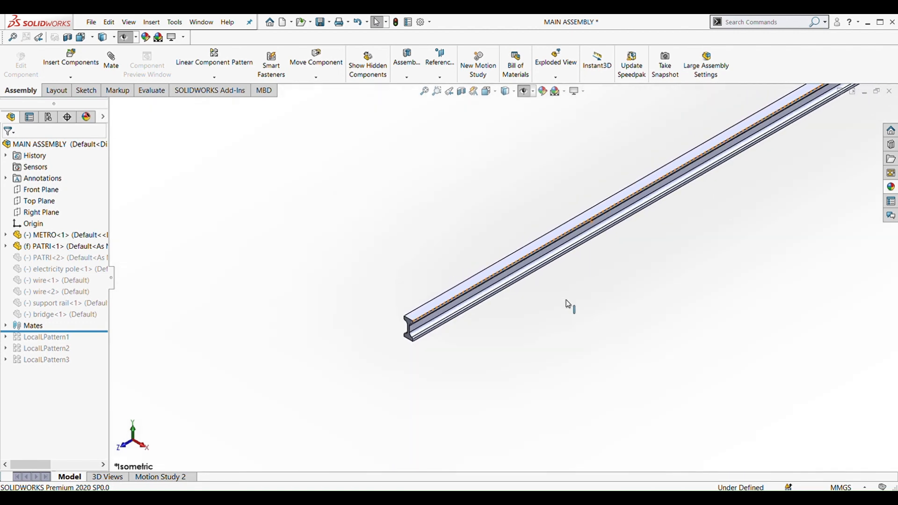
pyautogui.scroll(5, 626, 260)
pyautogui.scroll(-2, 287, 238)
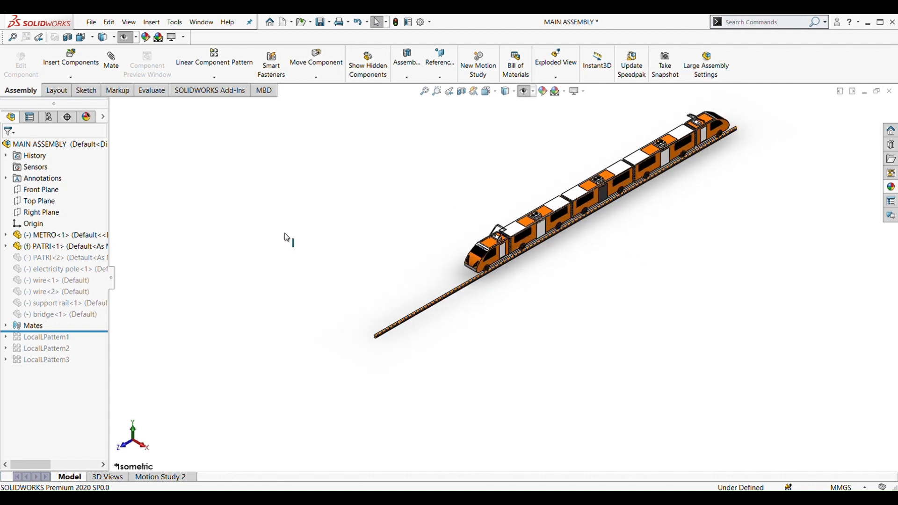
pyautogui.click(40, 258)
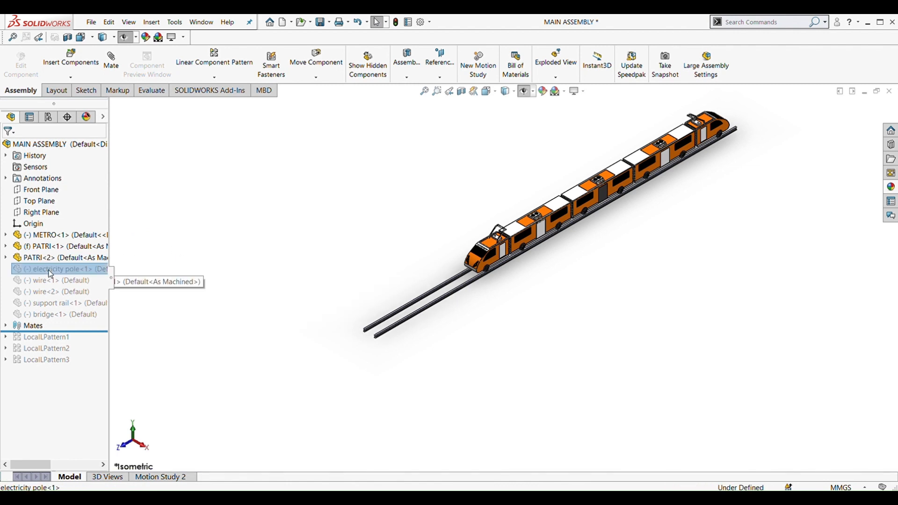
# Unsuppress the electricity pole and the first overhead wire, wire<1>, and inspect them against the train's pantograph.
pyautogui.click(65, 268)
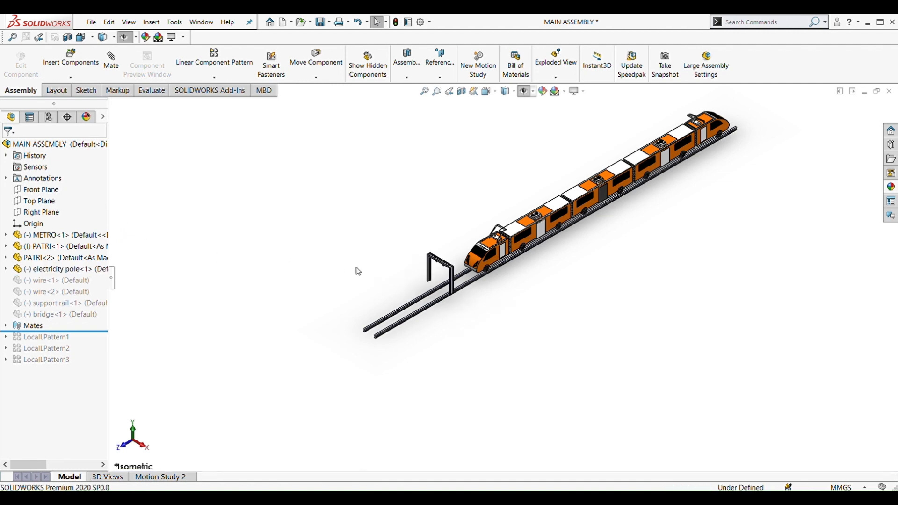
pyautogui.scroll(-1, 466, 277)
pyautogui.scroll(-6, 431, 282)
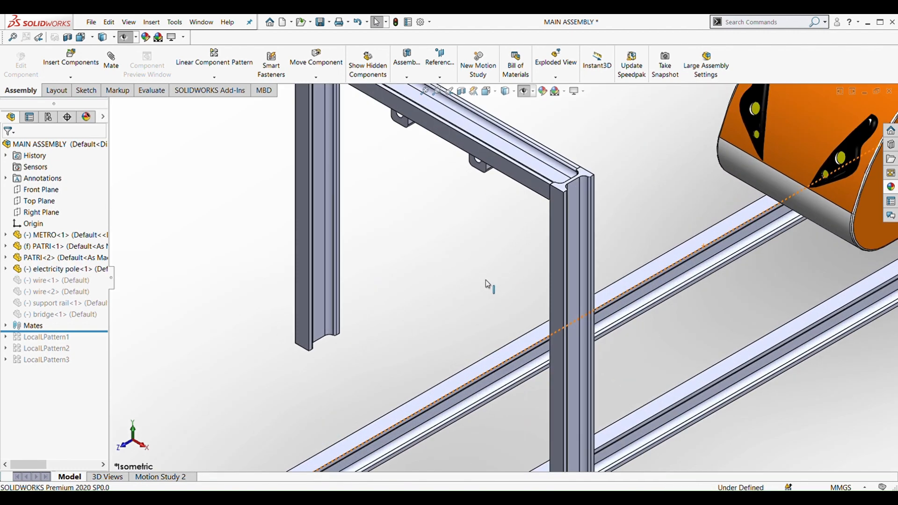
pyautogui.scroll(5, 531, 277)
pyautogui.moveTo(531, 278); pyautogui.dragTo(540, 304, button='middle')
pyautogui.scroll(5, 539, 302)
pyautogui.scroll(-3, 537, 308)
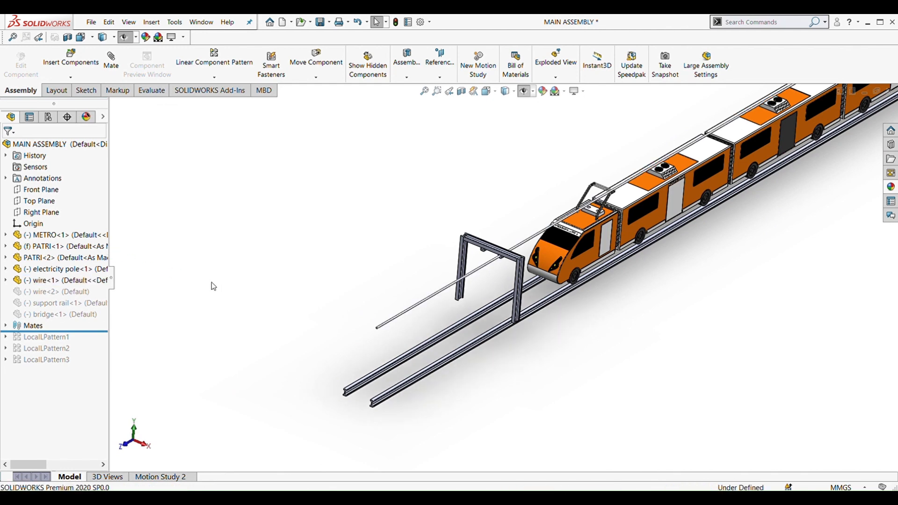
pyautogui.scroll(-4, 559, 277)
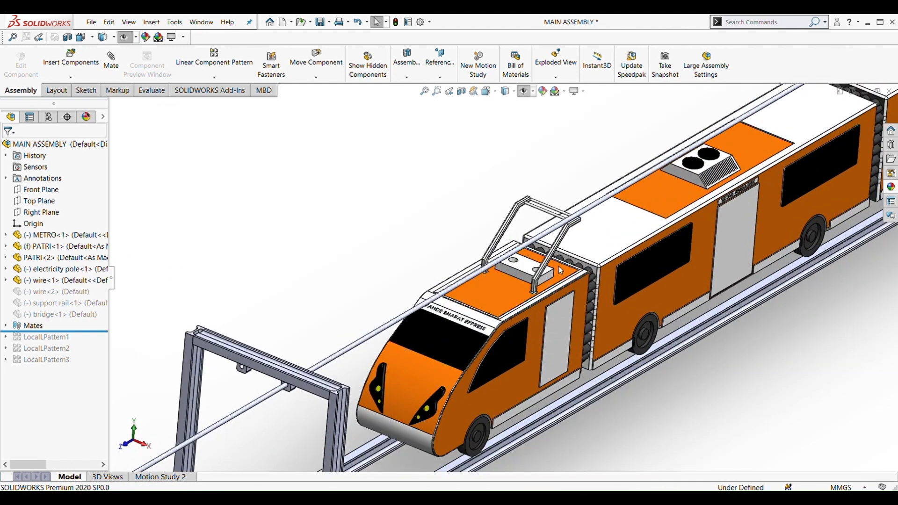
pyautogui.scroll(5, 464, 316)
pyautogui.scroll(-2, 447, 311)
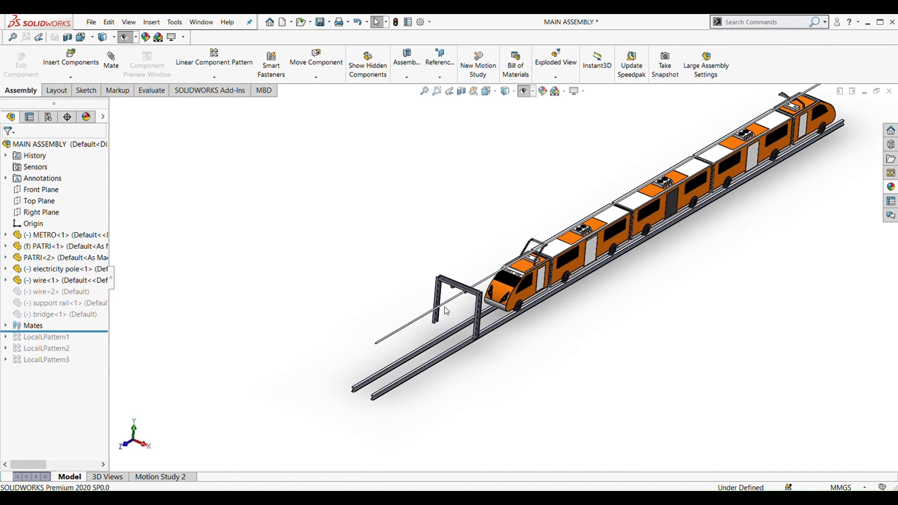
# Unsuppress the second overhead wire, wire<2>, and the support rail between the two track rails.
pyautogui.click(56, 293)
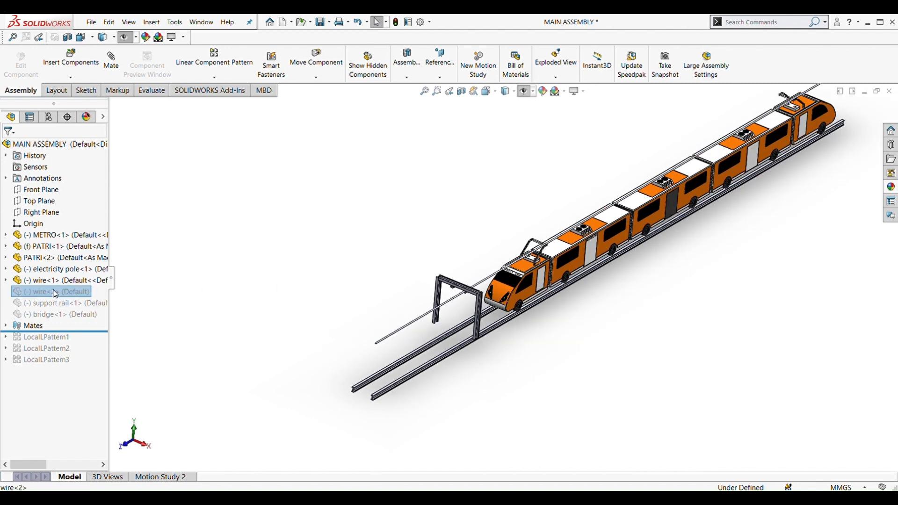
pyautogui.click(116, 265)
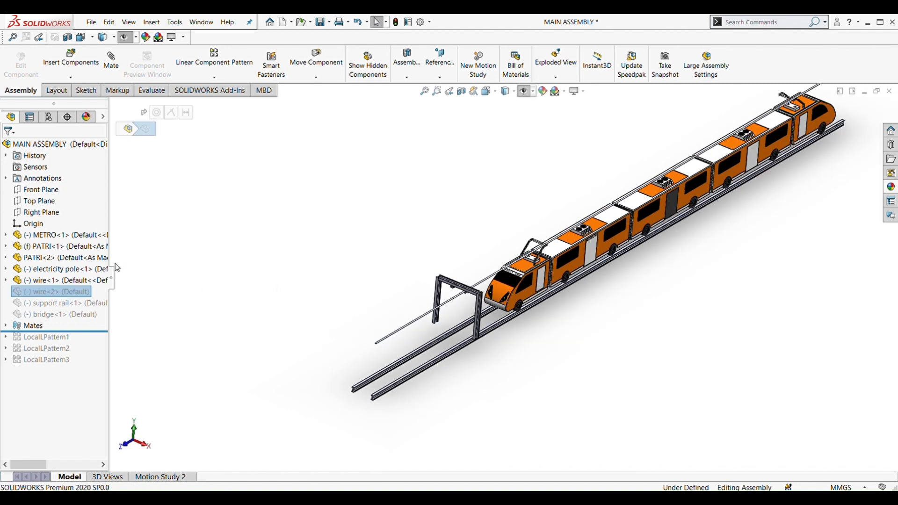
pyautogui.click(67, 303)
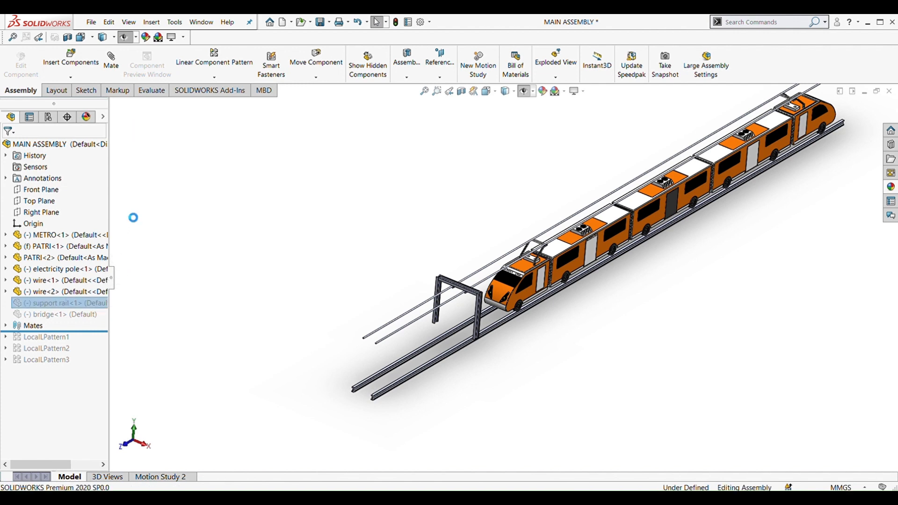
pyautogui.scroll(-5, 393, 402)
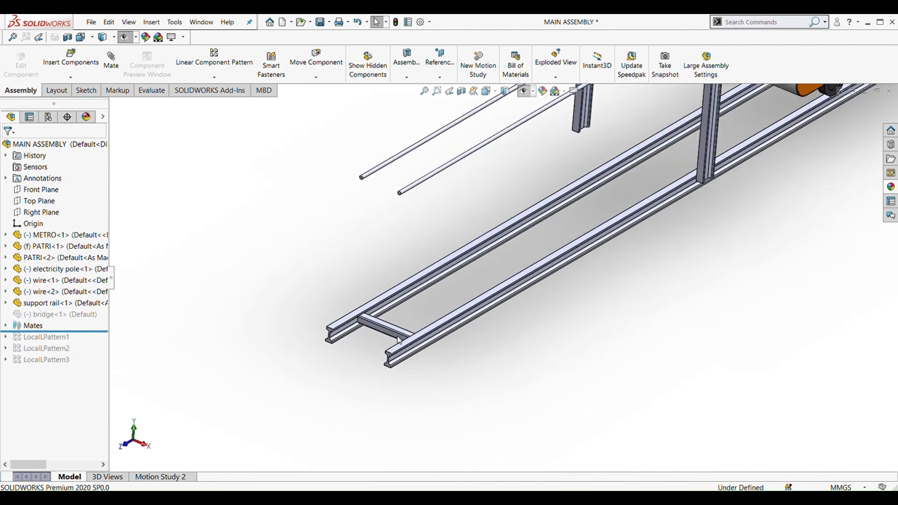
pyautogui.scroll(-10, 399, 340)
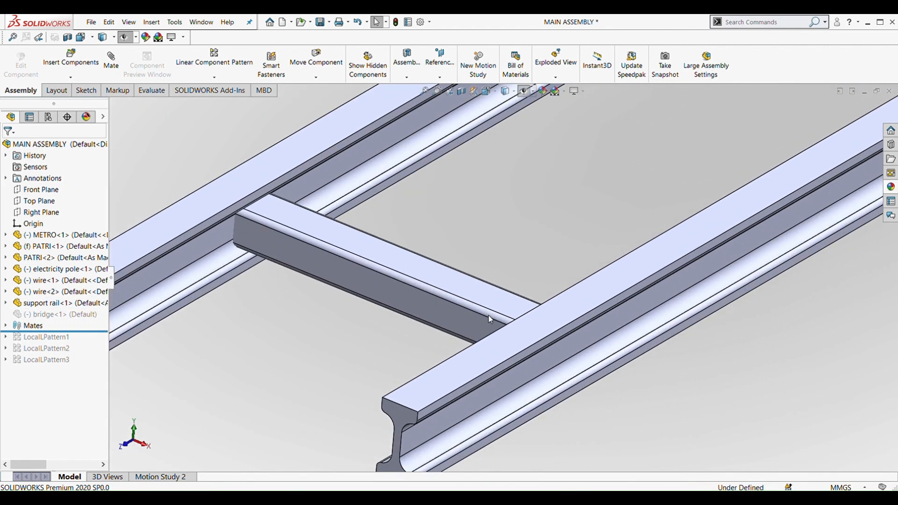
pyautogui.scroll(10, 490, 319)
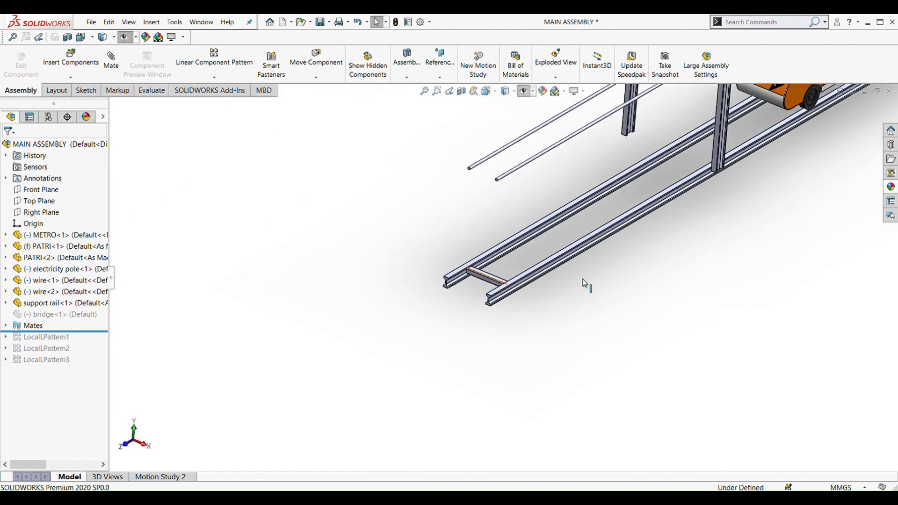
pyautogui.scroll(8, 584, 281)
pyautogui.scroll(-5, 593, 259)
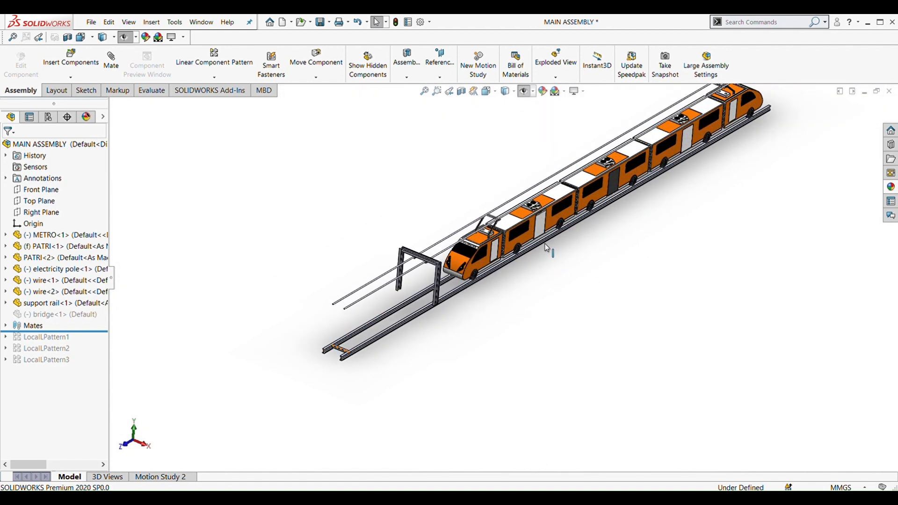
# Unsuppress the bridge<1> component under the track.
pyautogui.scroll(-3, 547, 248)
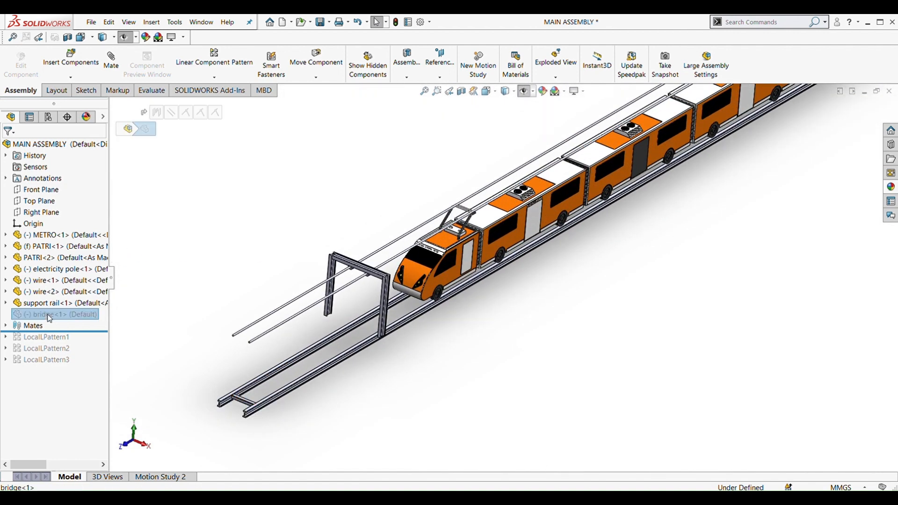
pyautogui.click(122, 283)
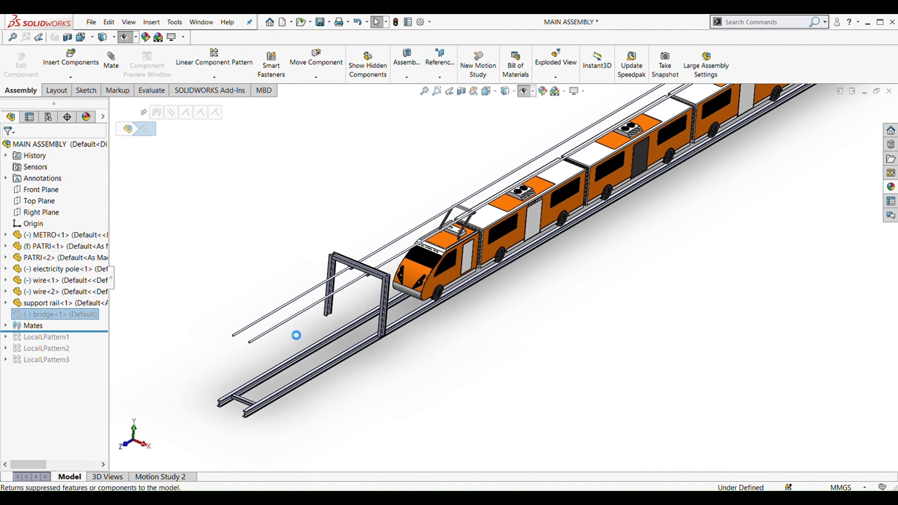
pyautogui.scroll(4, 528, 352)
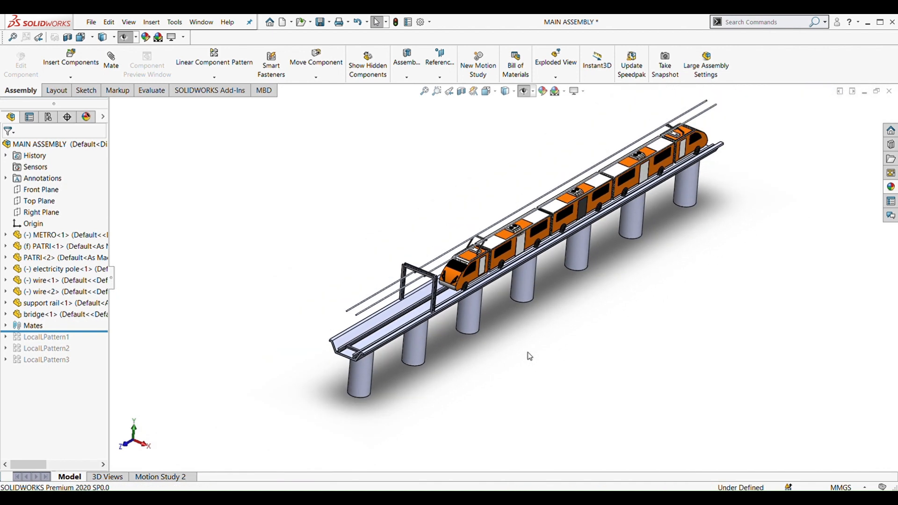
pyautogui.scroll(-6, 371, 352)
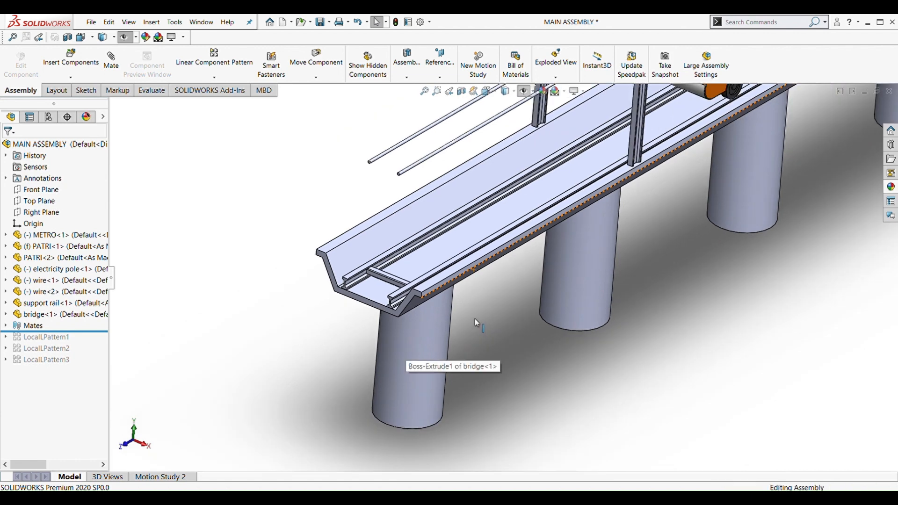
# Examine the bridge, its pillars and the train on the track from the side, above and below.
pyautogui.moveTo(475, 318); pyautogui.dragTo(500, 252, button='middle')
pyautogui.scroll(6, 496, 254)
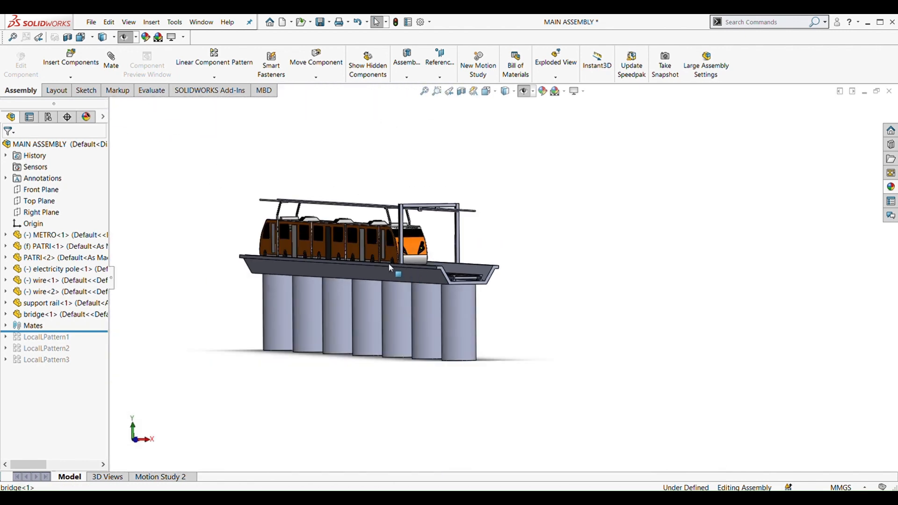
pyautogui.moveTo(388, 263); pyautogui.dragTo(347, 396, button='middle')
pyautogui.scroll(6, 424, 322)
pyautogui.press('space')
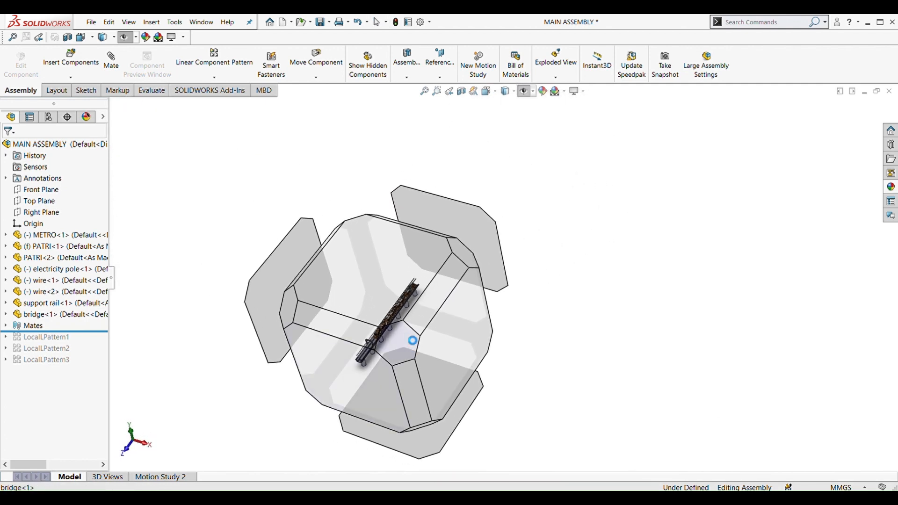
pyautogui.press('Escape')
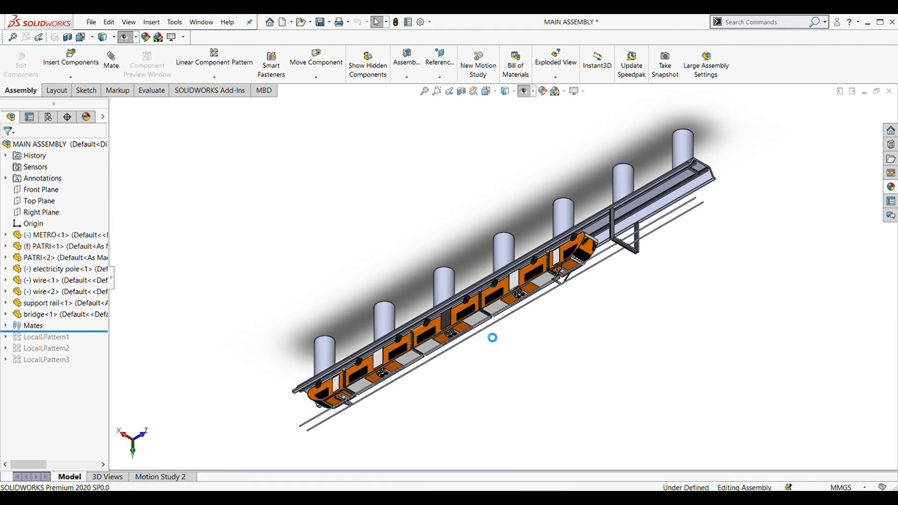
pyautogui.moveTo(493, 338); pyautogui.dragTo(444, 225, button='middle')
pyautogui.scroll(4, 456, 323)
pyautogui.moveTo(458, 327); pyautogui.dragTo(510, 293, button='middle')
pyautogui.scroll(-5, 445, 305)
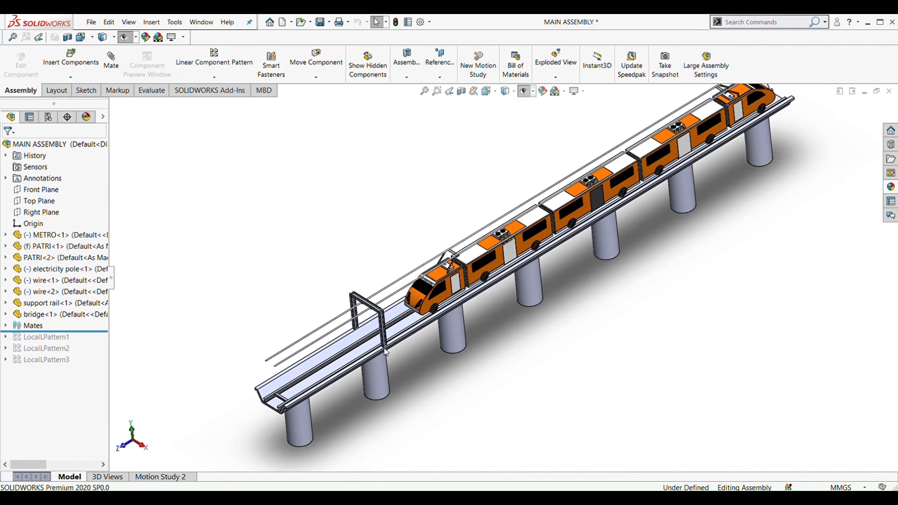
# Roll the assembly forward past LocalLPattern3 to restore all three linear component patterns, and inspect the repeated poles and support rails.
pyautogui.moveTo(43, 336); pyautogui.dragTo(42, 379)
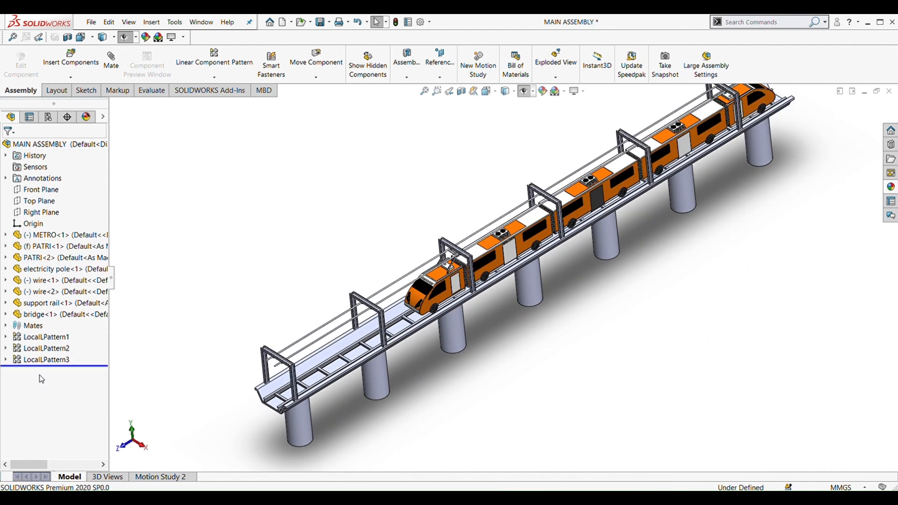
pyautogui.scroll(2, 404, 400)
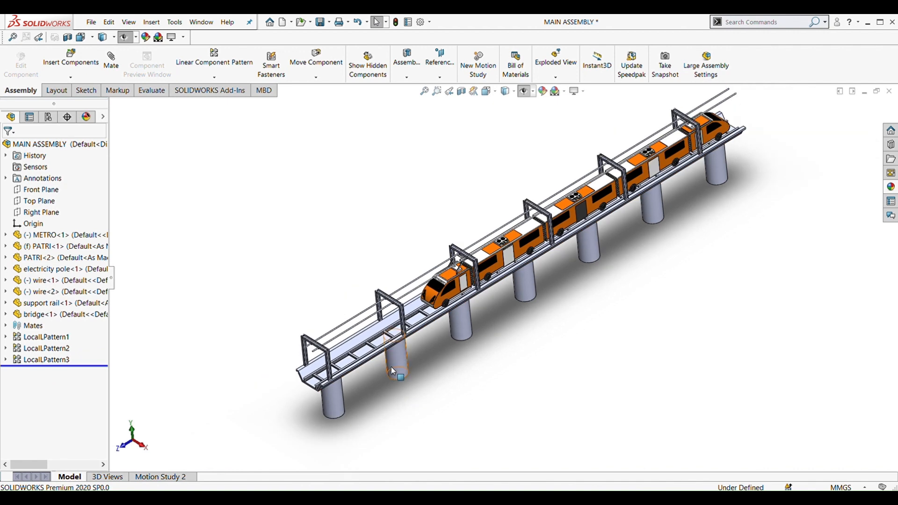
pyautogui.scroll(-5, 380, 359)
pyautogui.scroll(-1, 355, 374)
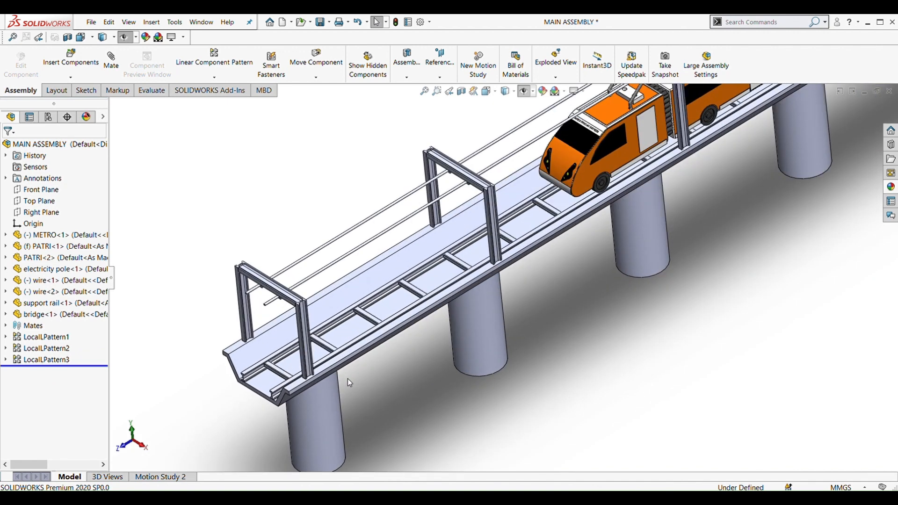
# Inspect the train, poles, wires and bridge pillars along the full length of the assembly, close up and from a distance.
pyautogui.scroll(-3, 347, 377)
pyautogui.scroll(6, 486, 283)
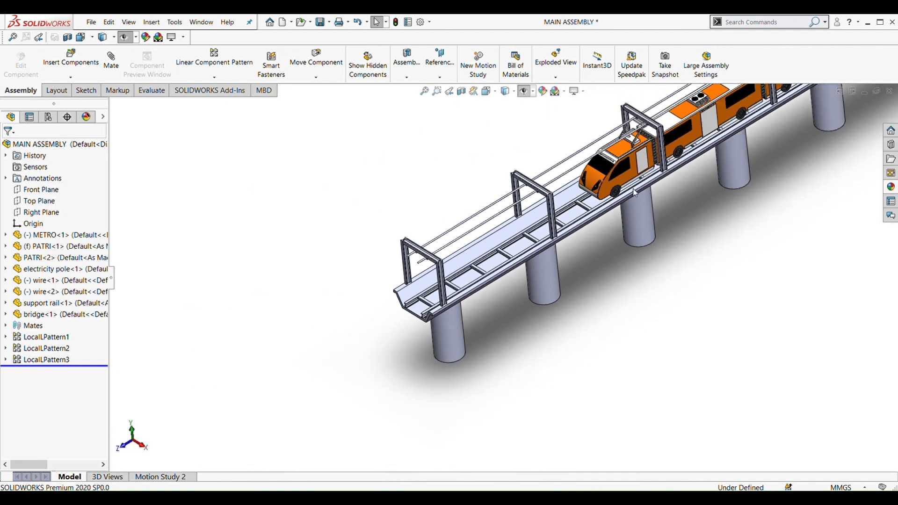
pyautogui.scroll(-6, 634, 193)
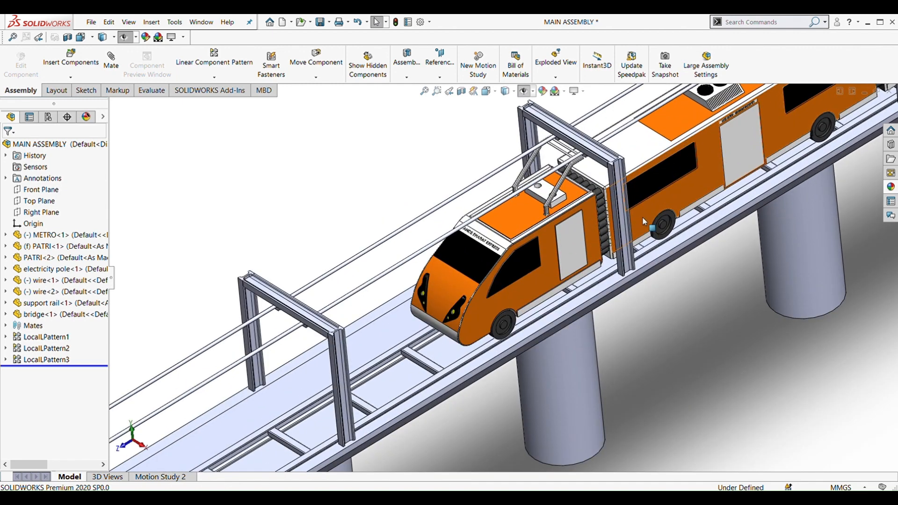
pyautogui.scroll(8, 644, 221)
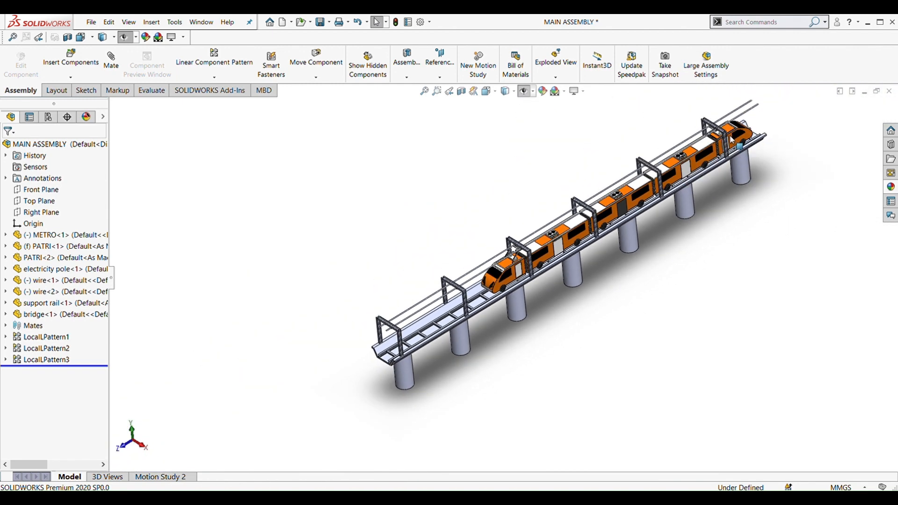
pyautogui.scroll(-8, 732, 139)
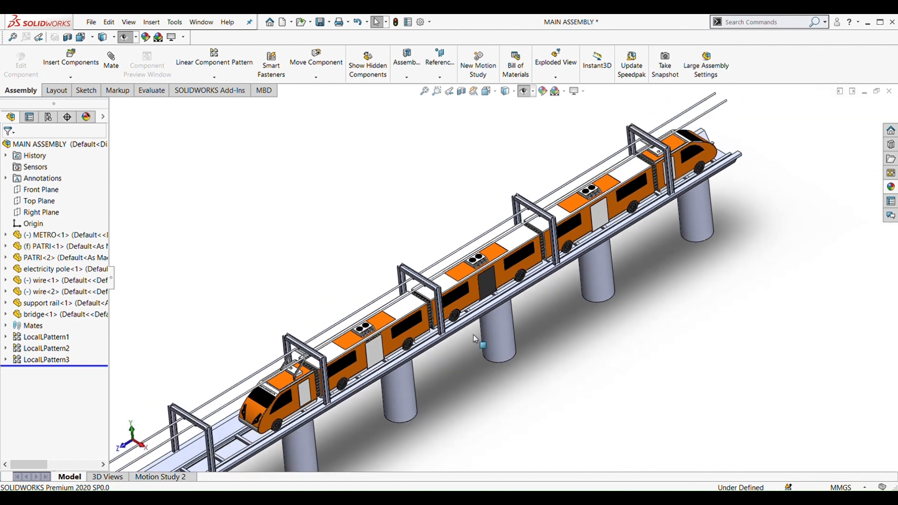
pyautogui.scroll(8, 473, 335)
pyautogui.moveTo(441, 353); pyautogui.dragTo(400, 333, button='middle')
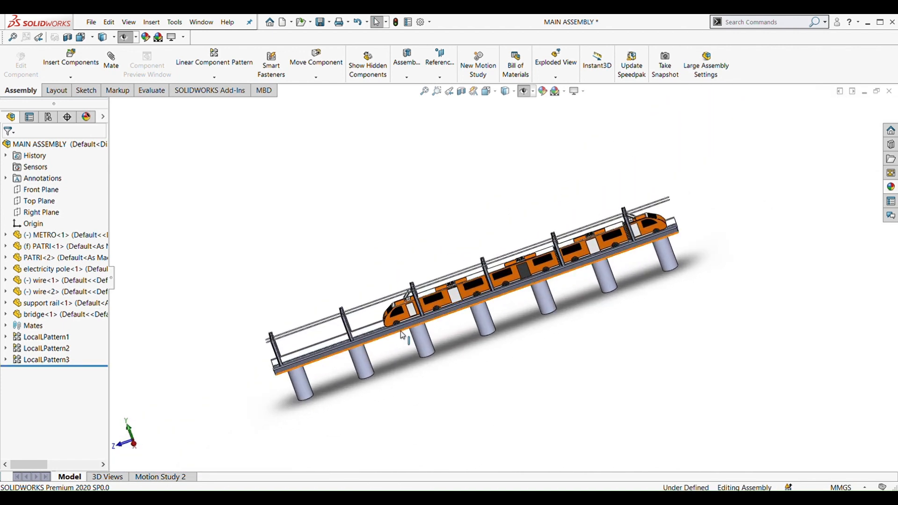
# View the complete train, track and bridge in the Right view, and return to the Isometric view.
pyautogui.press('space')
pyautogui.press('Escape')
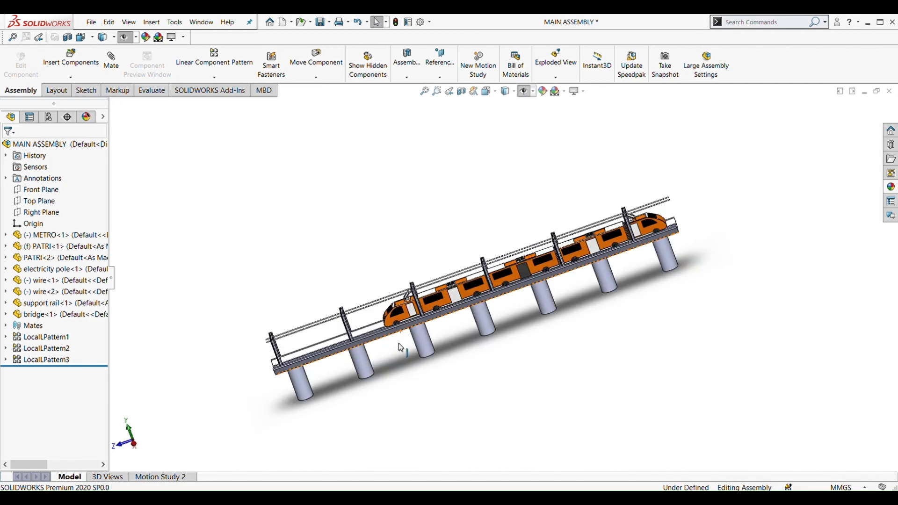
pyautogui.hotkey('ctrl', '4')
pyautogui.scroll(-4, 505, 238)
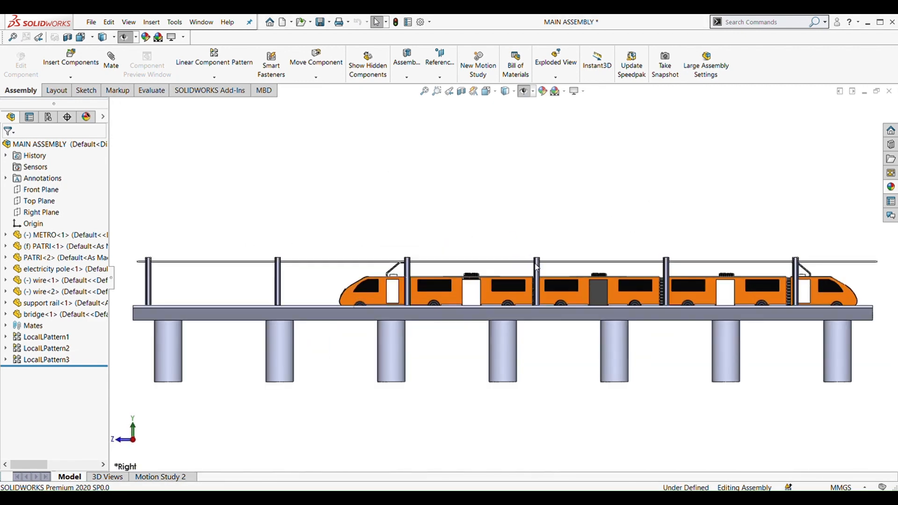
pyautogui.scroll(2, 459, 282)
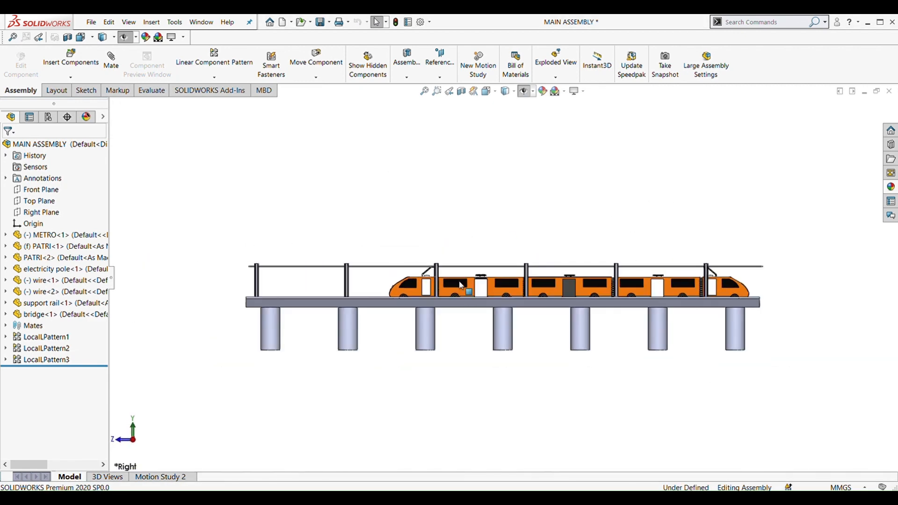
pyautogui.press('space')
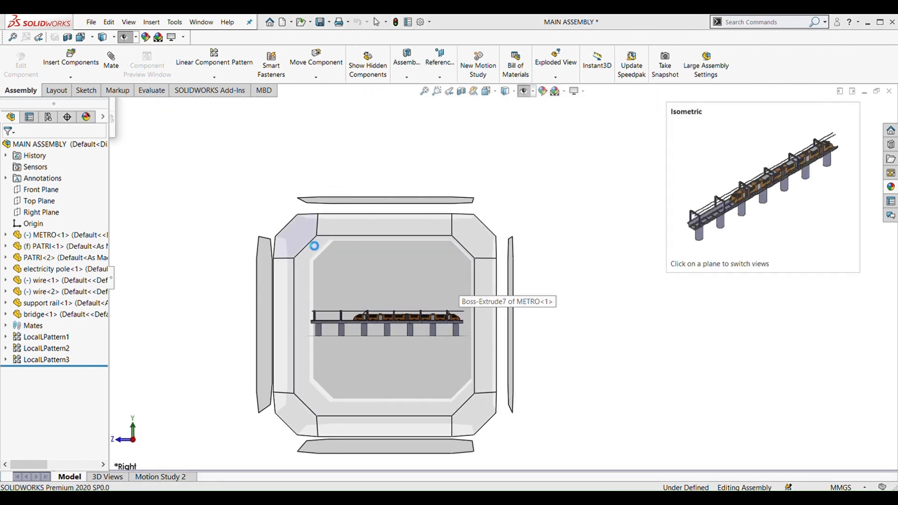
pyautogui.click(308, 243)
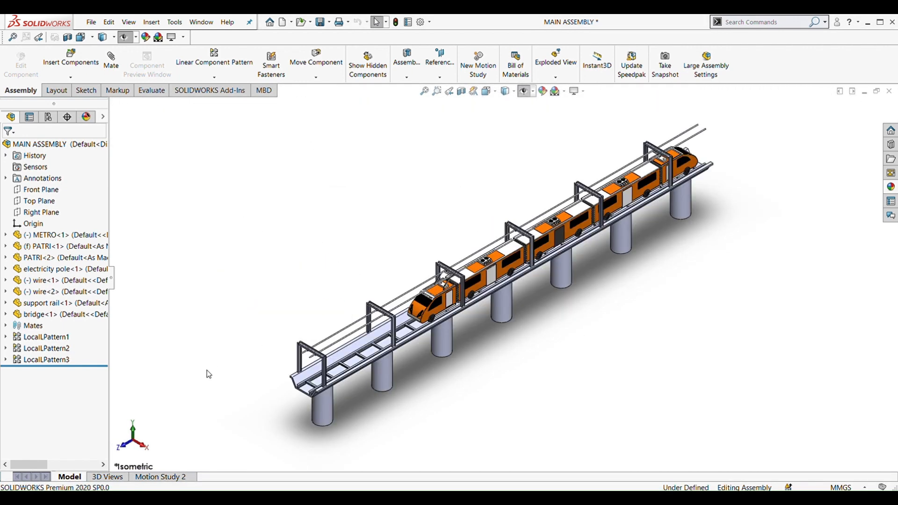
# Open a new motion study with its timeline expanded, and set the animation's duration to 10 seconds.
pyautogui.click(182, 477)
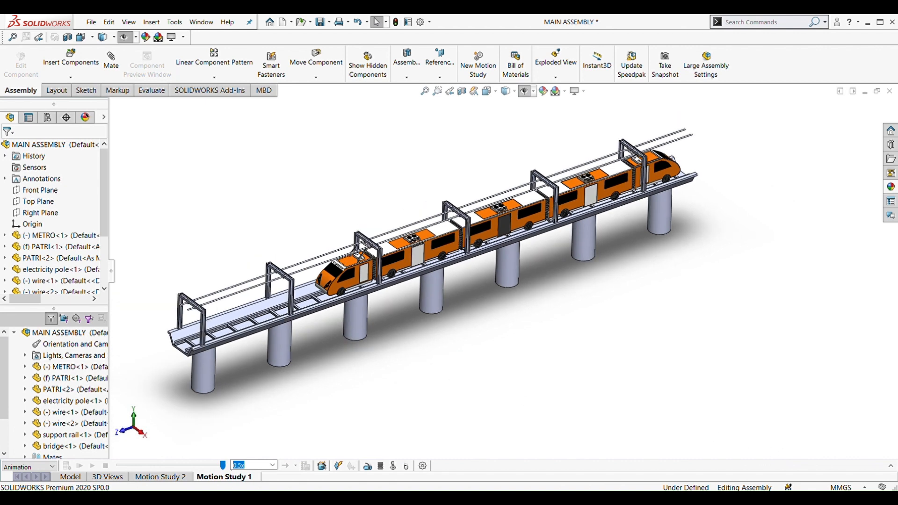
pyautogui.click(891, 466)
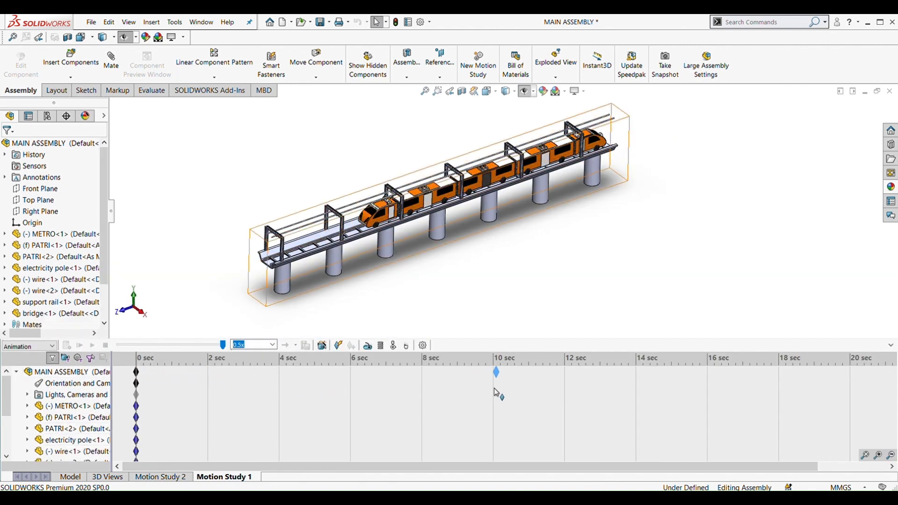
pyautogui.moveTo(491, 393); pyautogui.dragTo(492, 393)
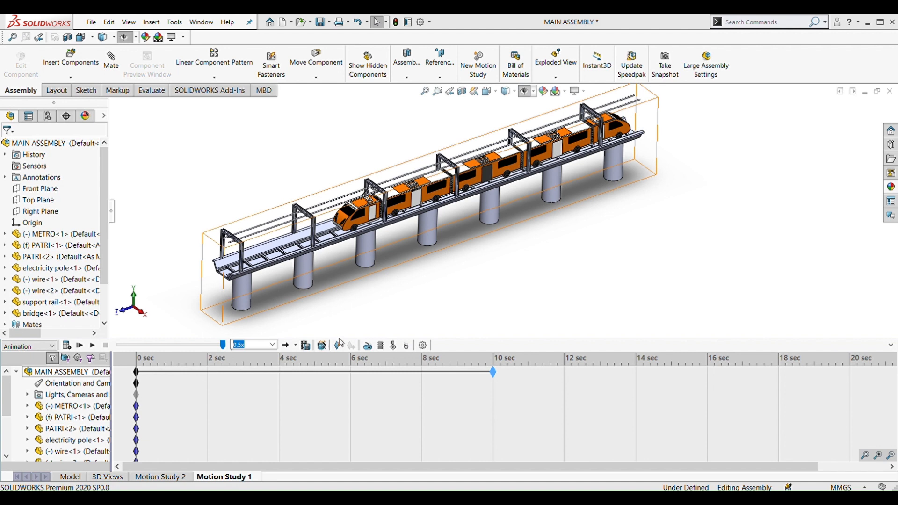
# Define a linear motor along the bridge's long upper edge, with METRO<1> as the component to move relative to.
pyautogui.click(372, 370)
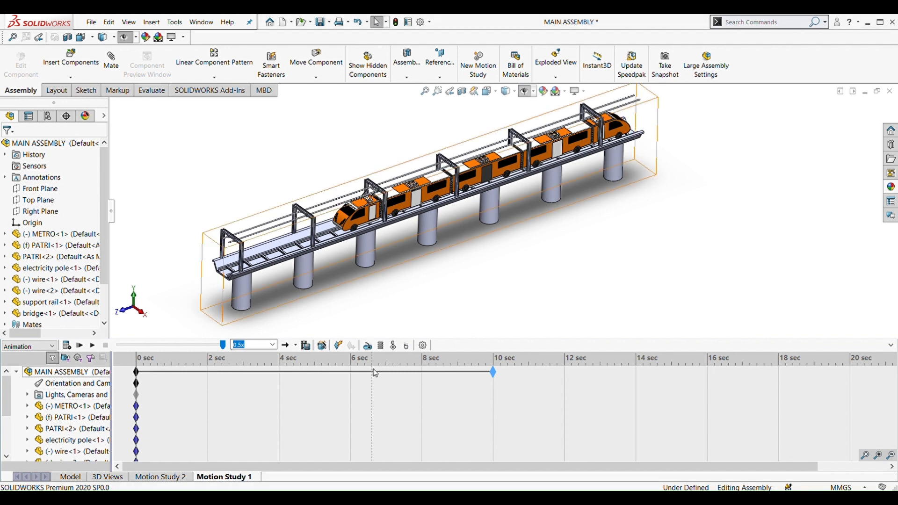
pyautogui.click(368, 346)
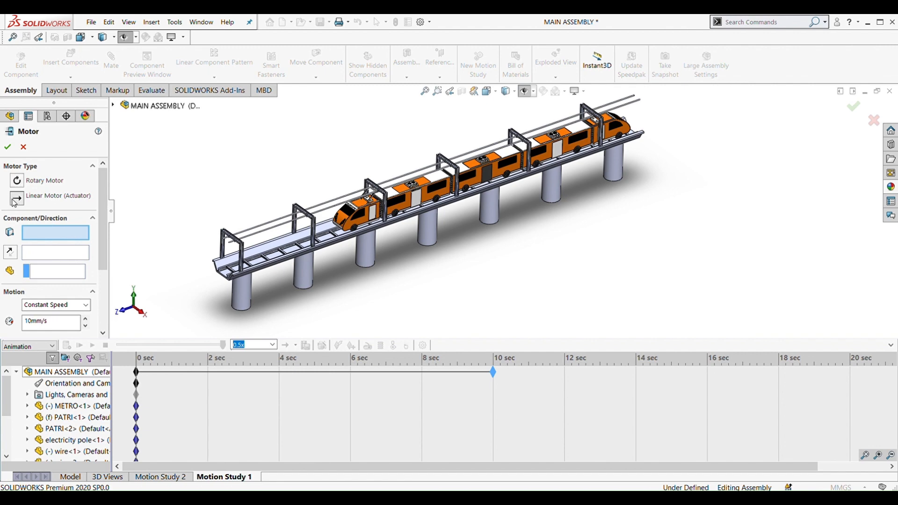
pyautogui.scroll(-5, 303, 252)
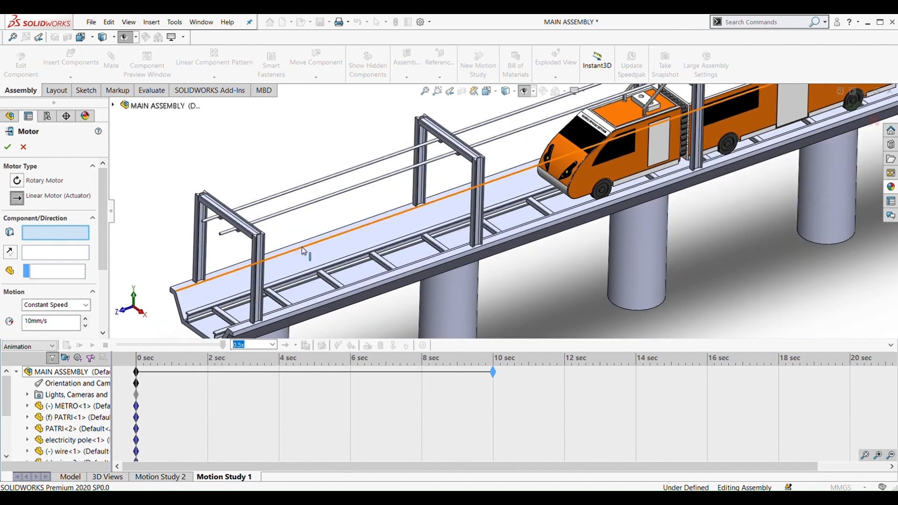
pyautogui.click(304, 251)
pyautogui.click(52, 272)
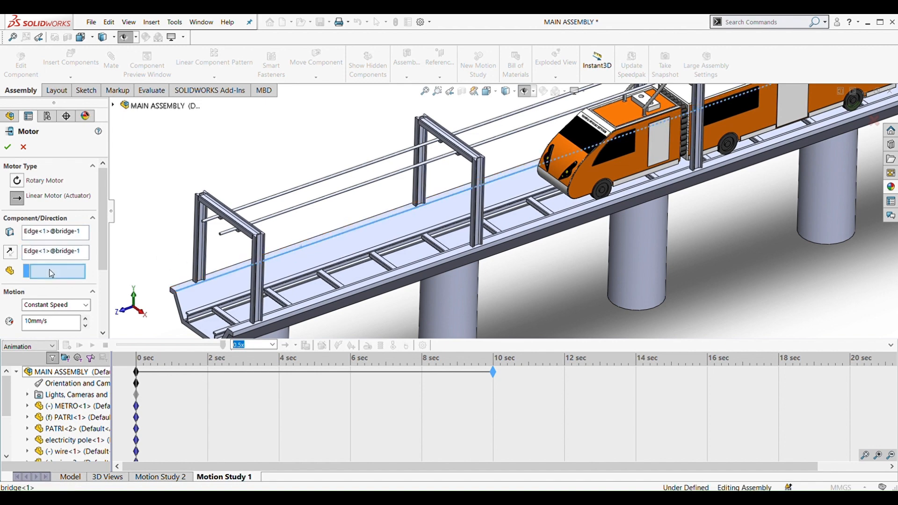
pyautogui.click(596, 173)
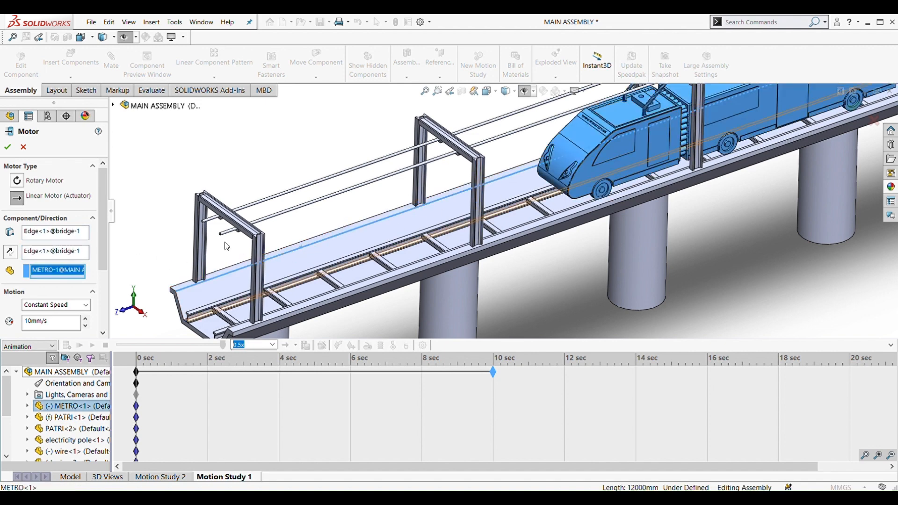
# Set the linear motor's constant speed to 600 mm/s and accept the motor.
pyautogui.scroll(10, 337, 279)
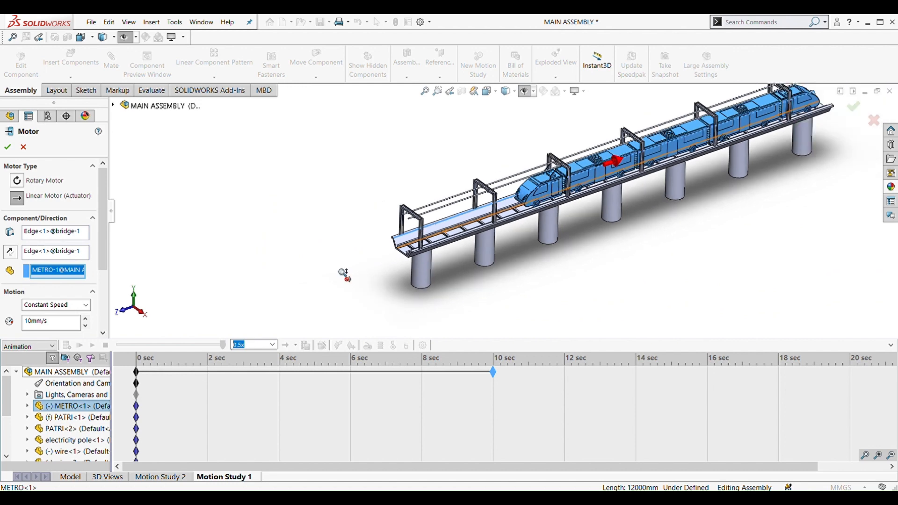
pyautogui.scroll(1, 728, 152)
pyautogui.scroll(-1, 729, 153)
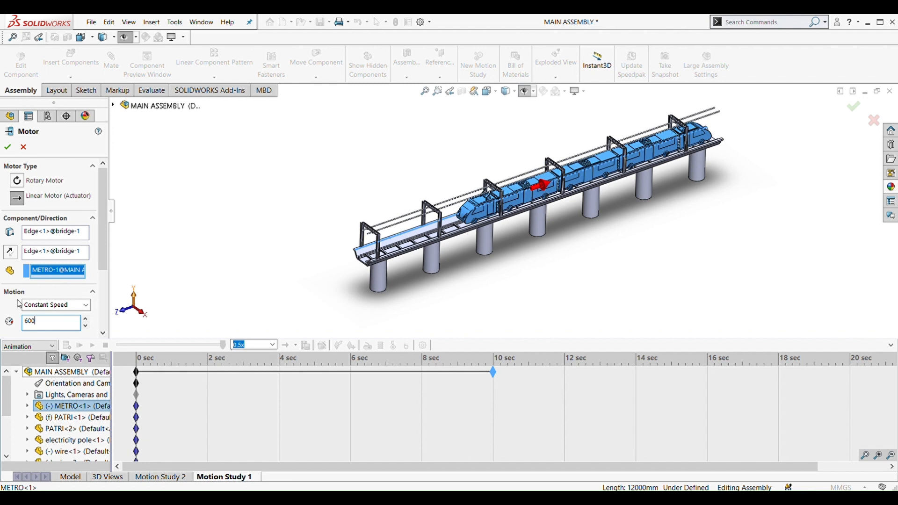
pyautogui.click(8, 147)
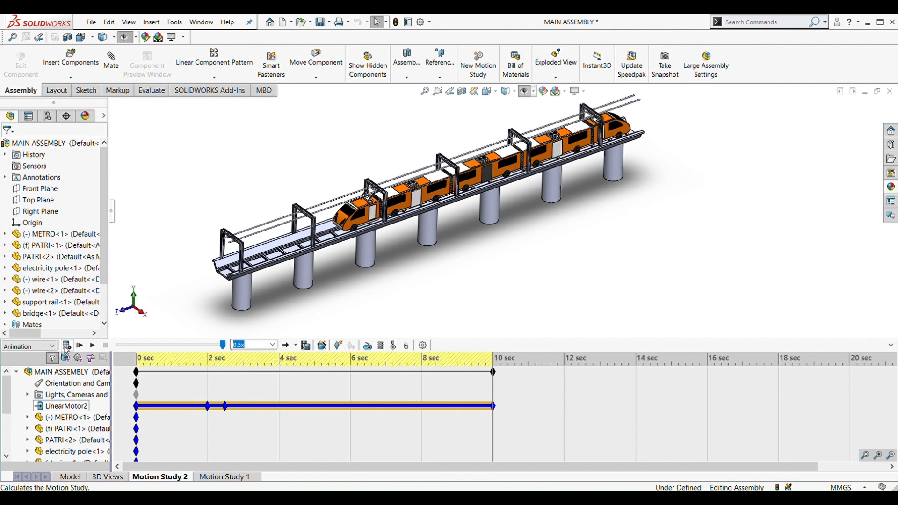
# Calculate Motion Study 2 and play the train's animation with the timeline and feature tree collapsed.
pyautogui.click(66, 346)
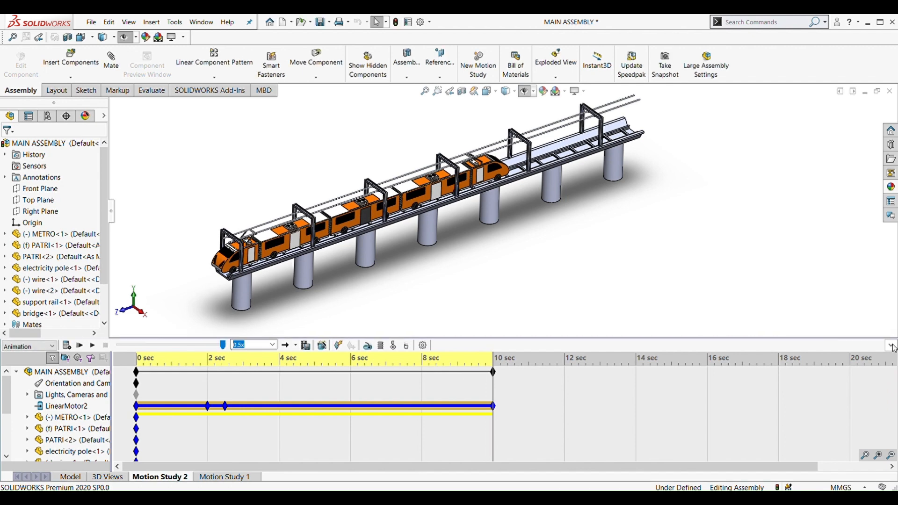
pyautogui.click(891, 346)
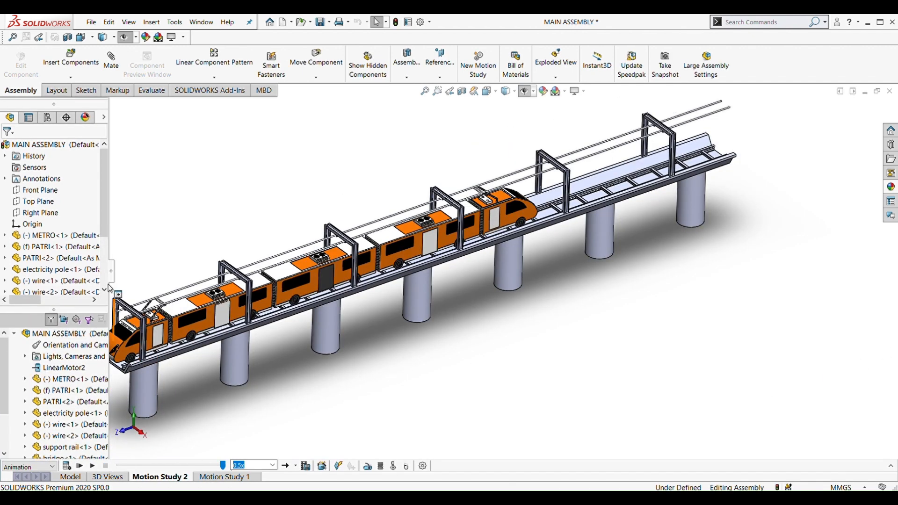
pyautogui.moveTo(92, 274); pyautogui.dragTo(1, 386)
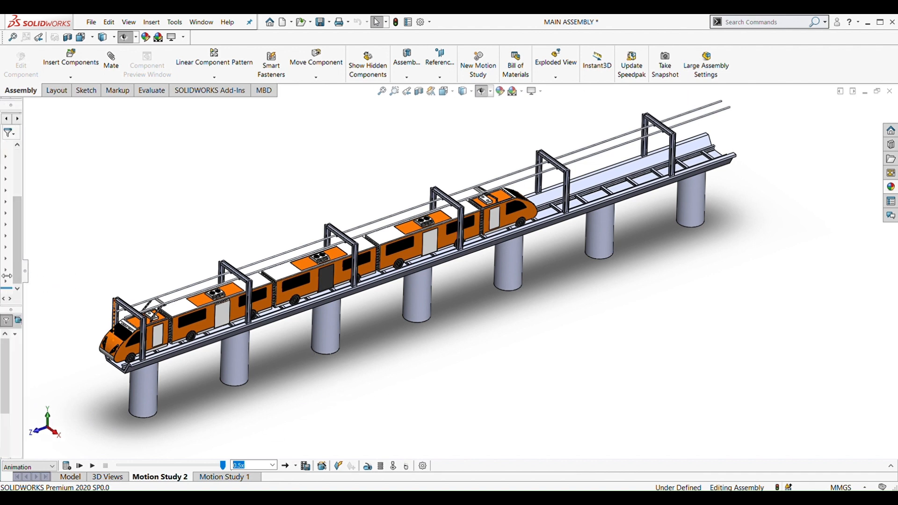
pyautogui.click(25, 276)
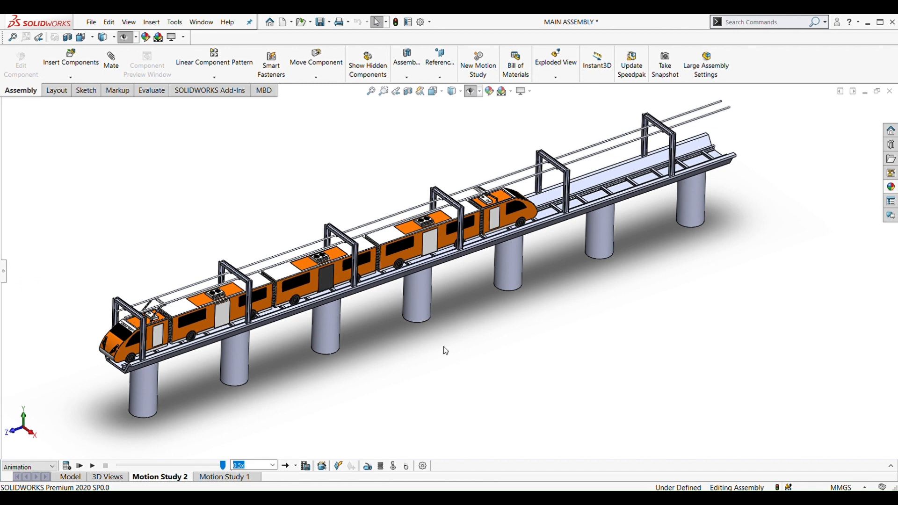
pyautogui.click(92, 466)
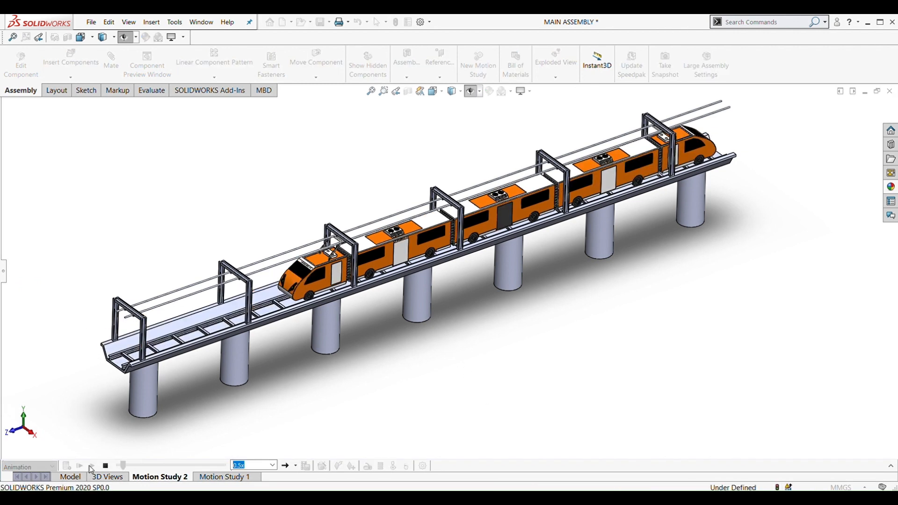